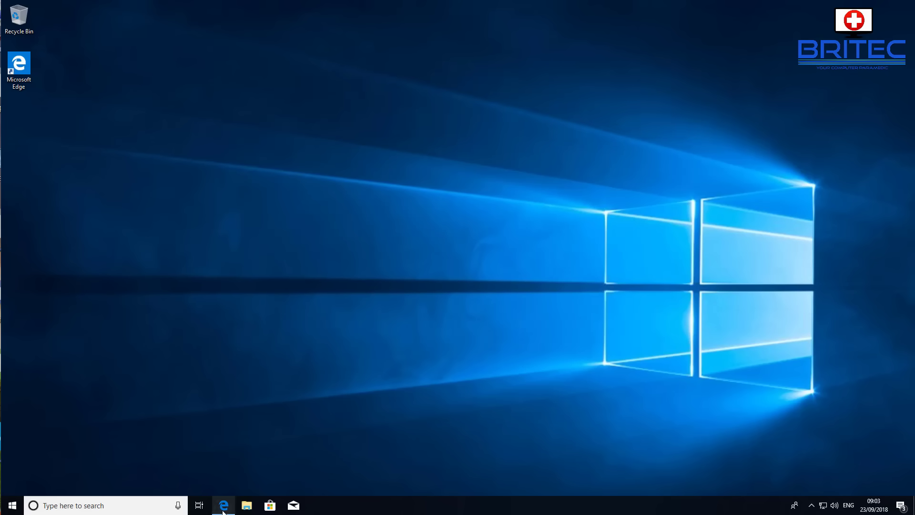
- Bring up the key-selling website in the browser, then return to the desktop
{"action": "left_click", "coordinate": [224, 507]}
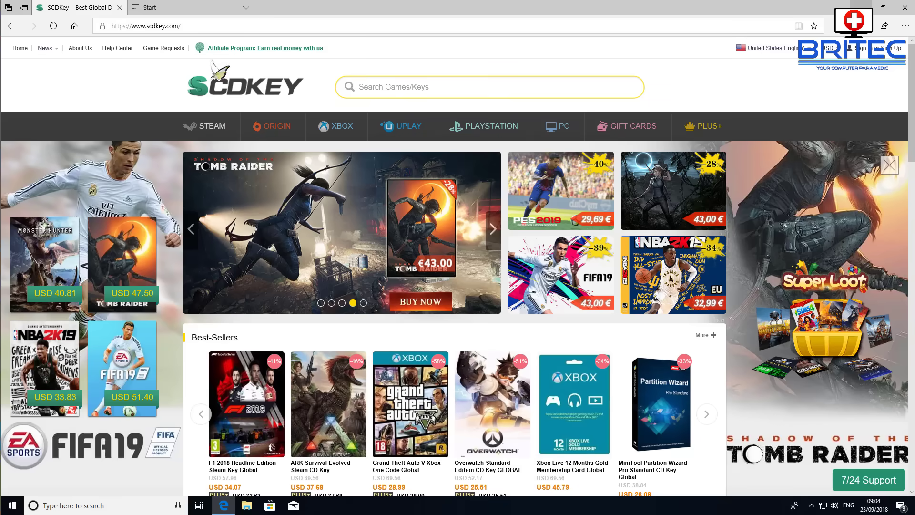
{"action": "key", "text": "super+d"}
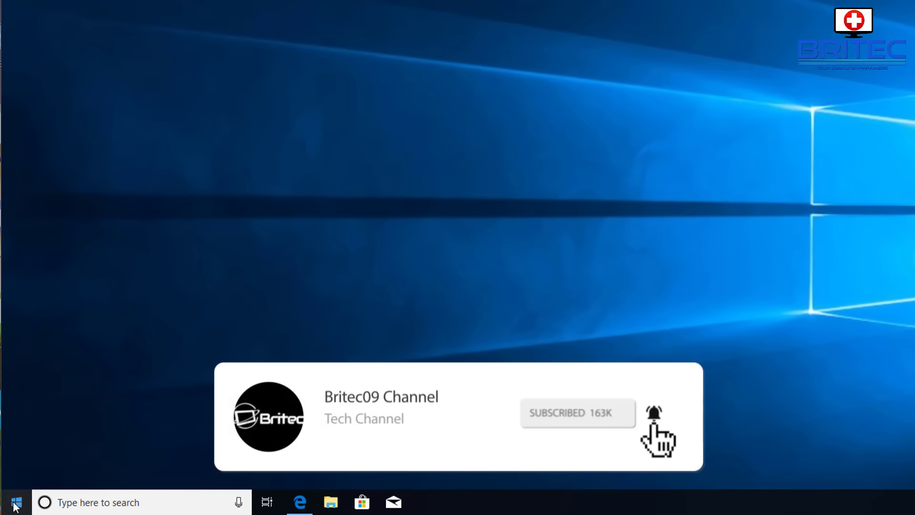
{"action": "right_click", "coordinate": [16, 503]}
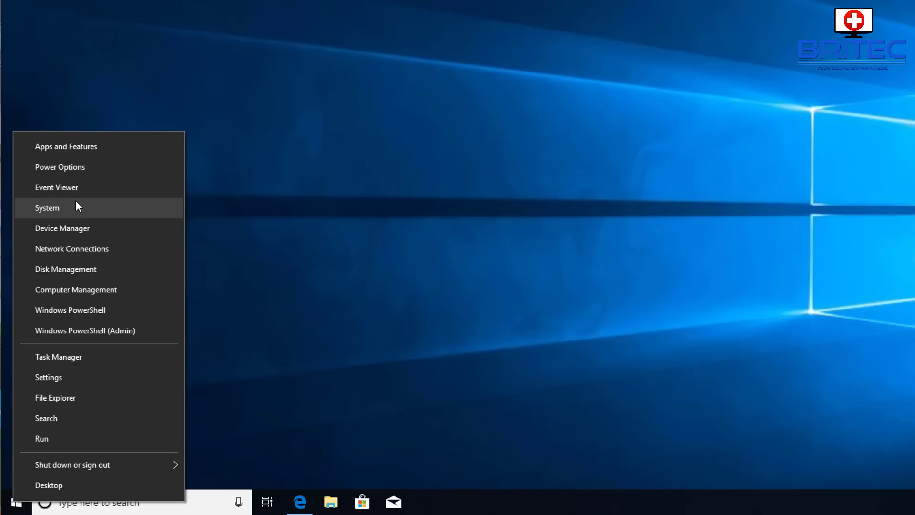
{"action": "left_click", "coordinate": [73, 208]}
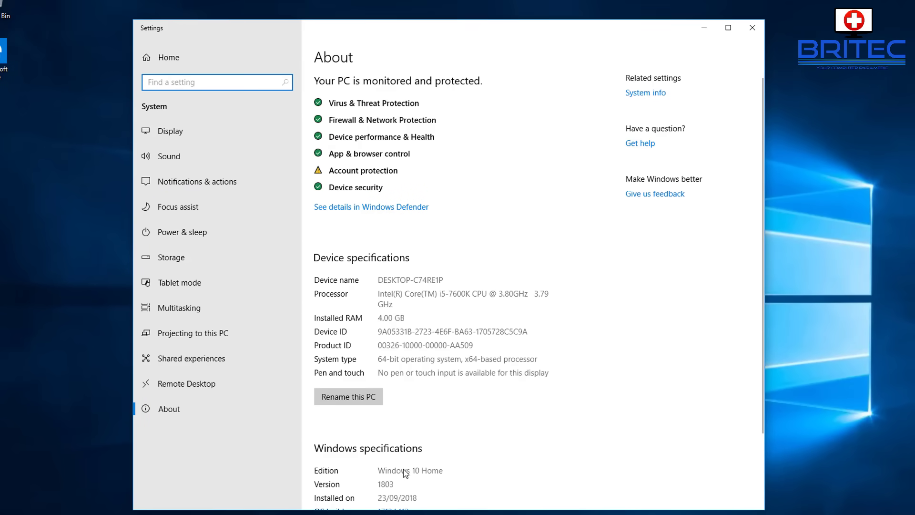
{"action": "scroll", "coordinate": [462, 465], "scroll_direction": "down", "scroll_amount": 3}
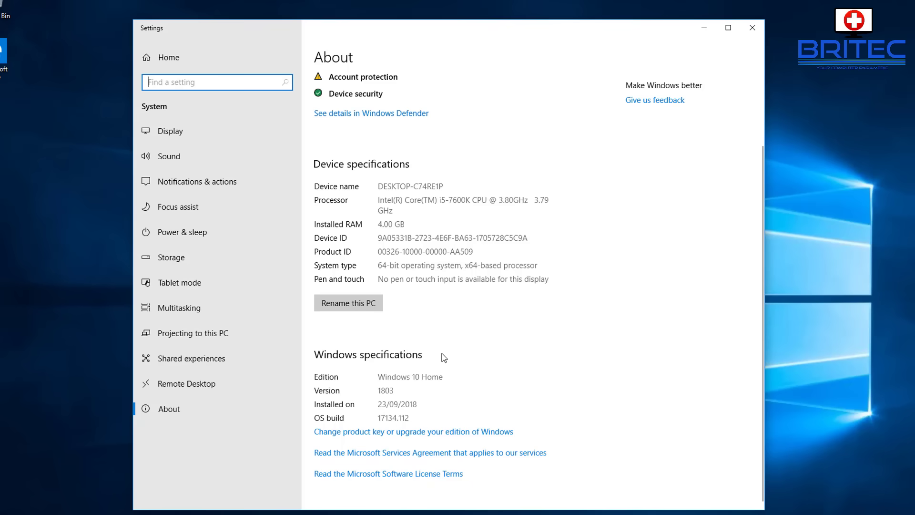
{"action": "scroll", "coordinate": [442, 358], "scroll_direction": "up", "scroll_amount": 3}
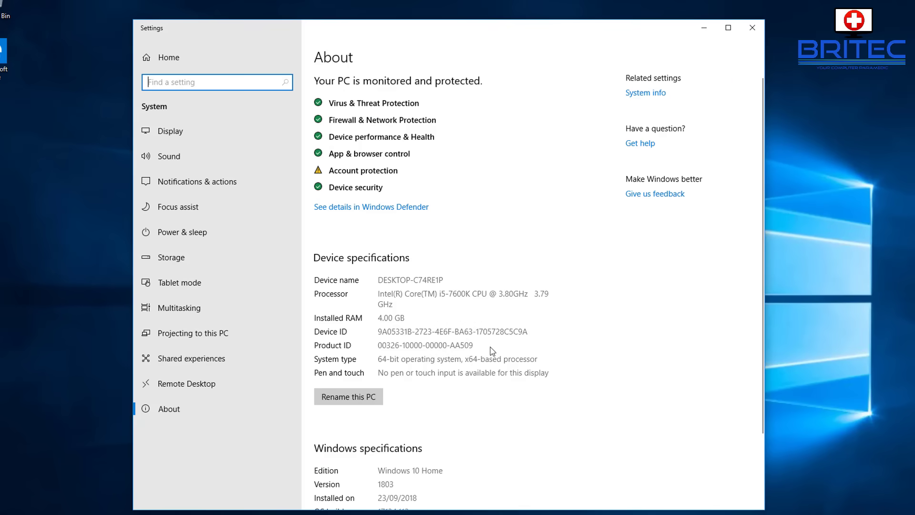
{"action": "scroll", "coordinate": [535, 318], "scroll_direction": "down", "scroll_amount": 3}
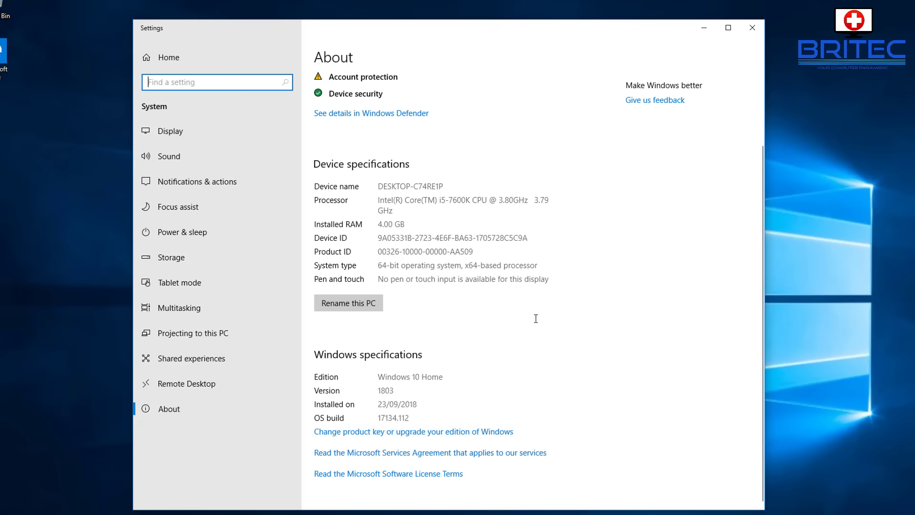
{"action": "scroll", "coordinate": [534, 304], "scroll_direction": "up", "scroll_amount": 2}
{"action": "scroll", "coordinate": [531, 313], "scroll_direction": "down", "scroll_amount": 2}
- Close the System settings window and reopen it from the Start right-click menu
{"action": "left_click", "coordinate": [750, 30]}
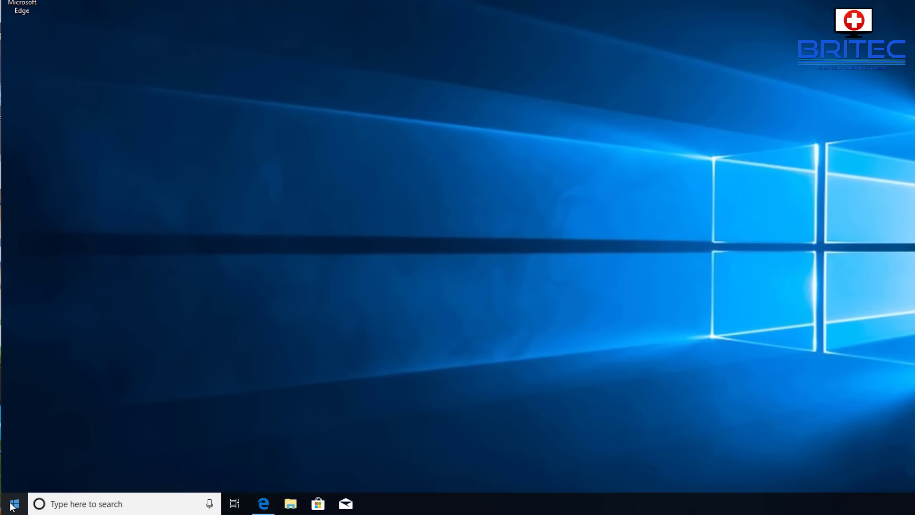
{"action": "right_click", "coordinate": [13, 506]}
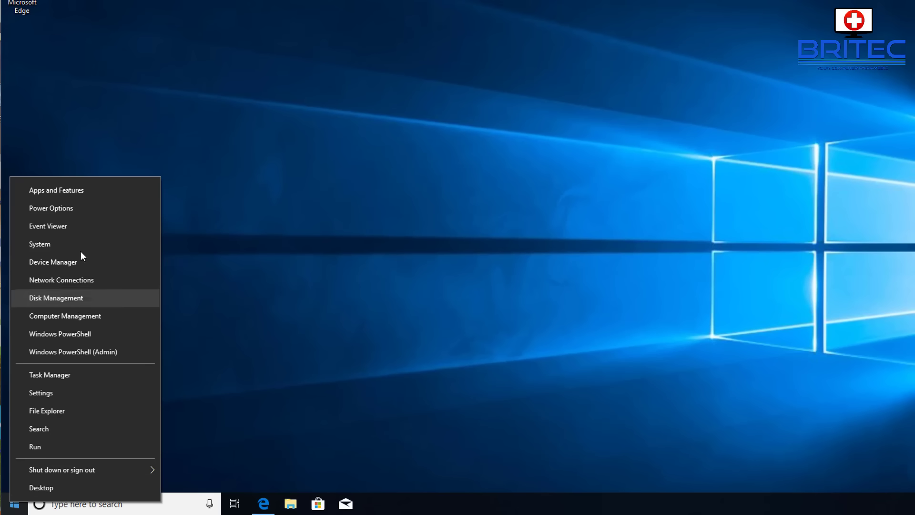
{"action": "left_click", "coordinate": [50, 243]}
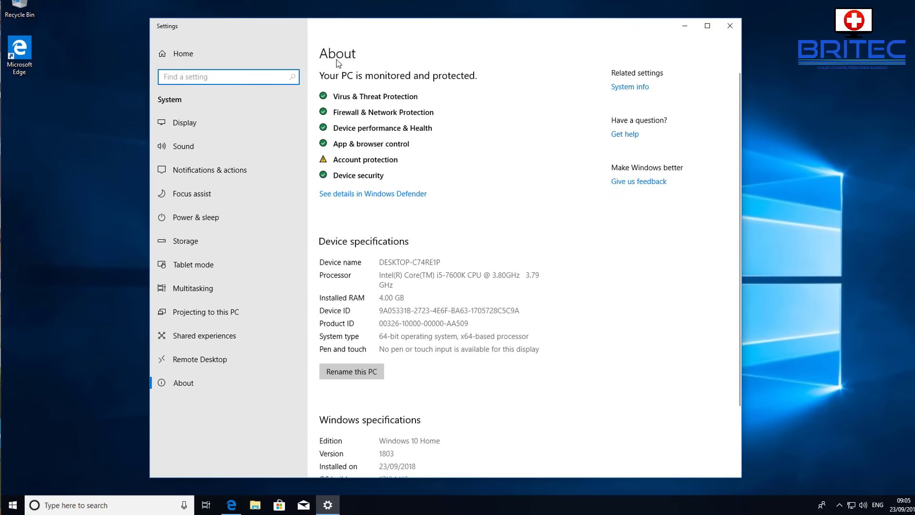
{"action": "left_click", "coordinate": [175, 393]}
{"action": "scroll", "coordinate": [396, 342], "scroll_direction": "down", "scroll_amount": 2}
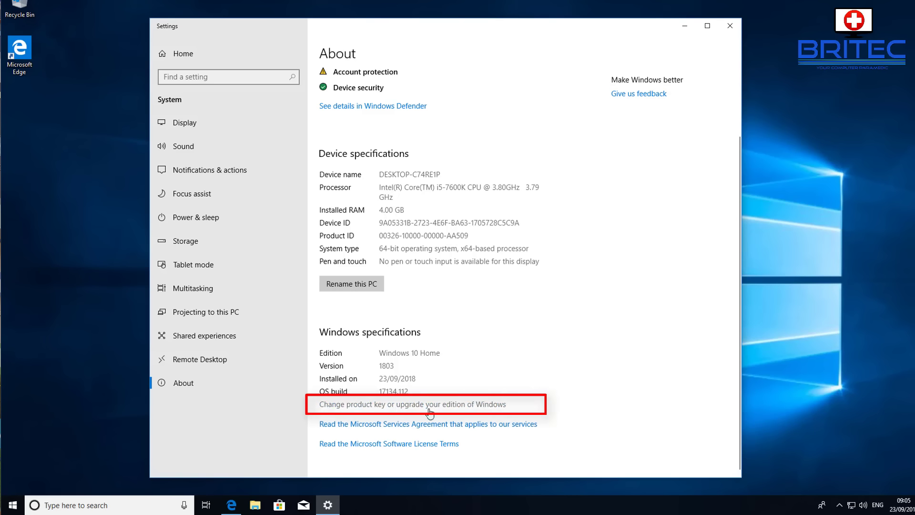
{"action": "left_click", "coordinate": [479, 405]}
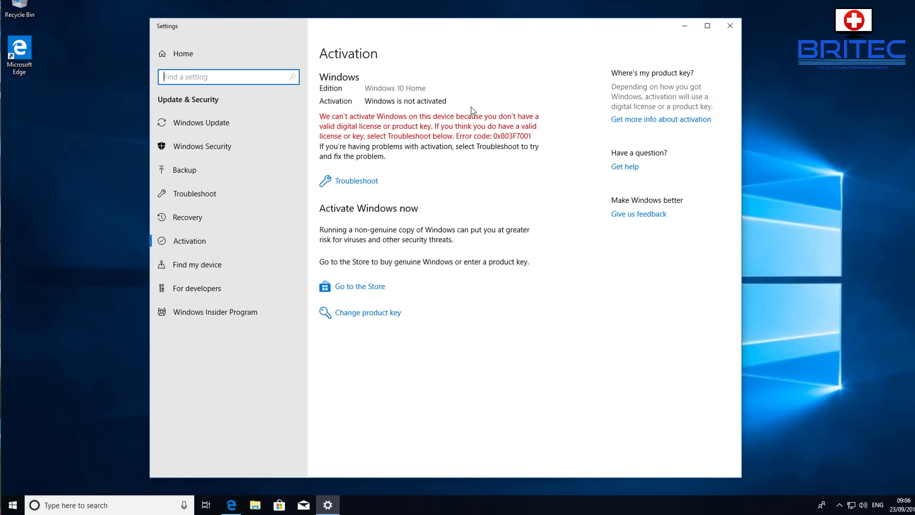
{"action": "left_click", "coordinate": [464, 174]}
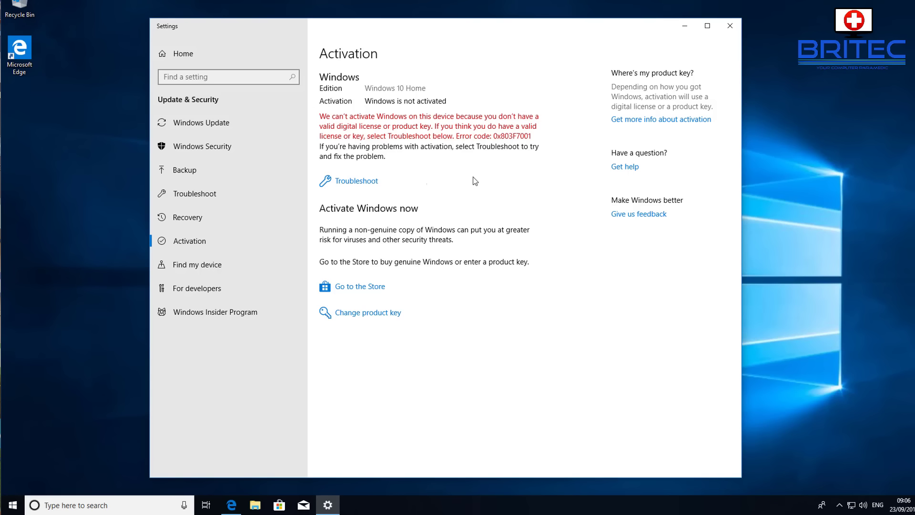
- Paste the copied product key into the Change product key field and submit it
{"action": "left_click", "coordinate": [382, 316]}
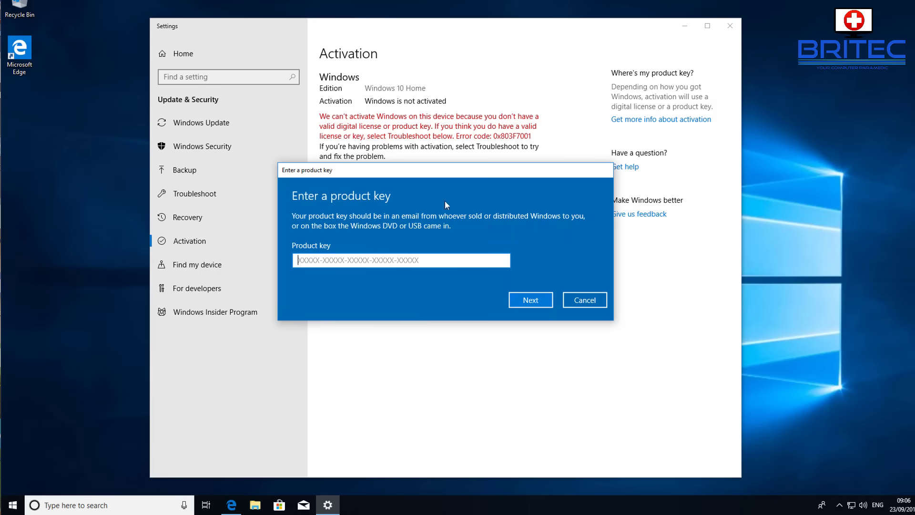
{"action": "right_click", "coordinate": [325, 260]}
{"action": "left_click", "coordinate": [318, 247]}
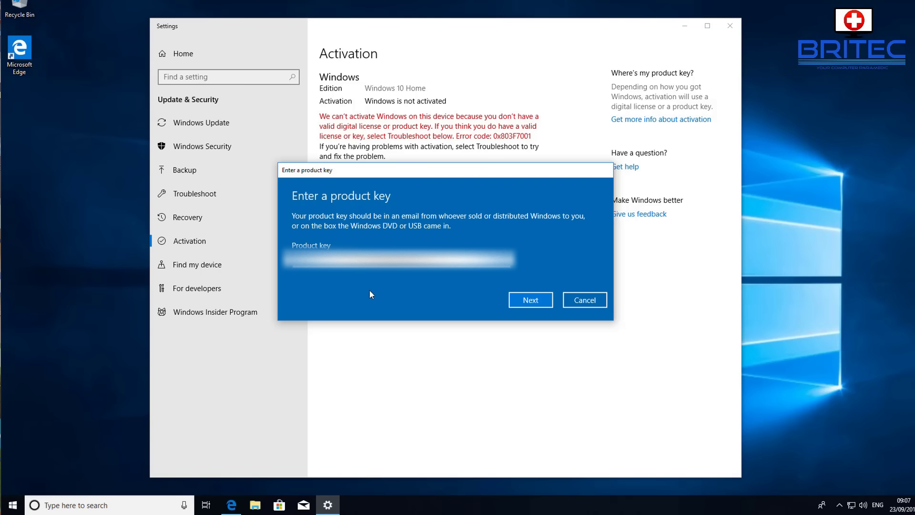
{"action": "left_click", "coordinate": [532, 306]}
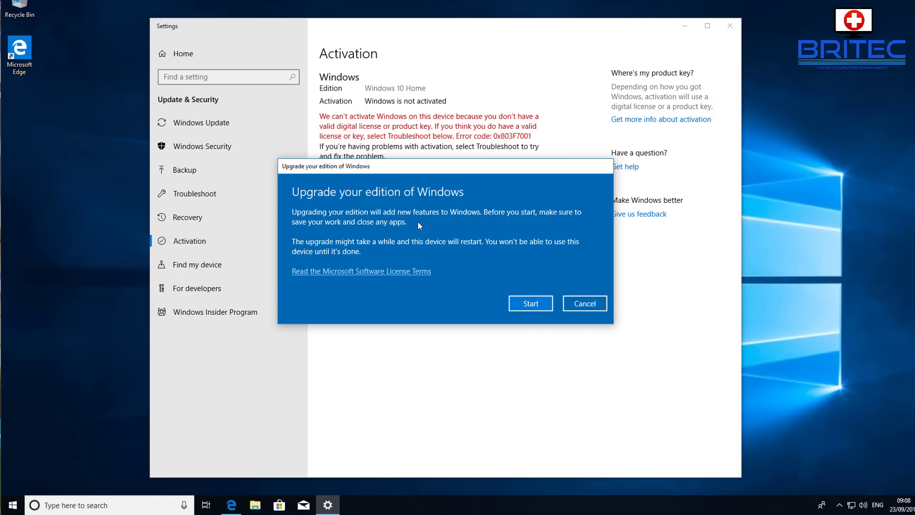
- Start the upgrade from the 'Upgrade your edition of Windows' dialog
{"action": "left_click", "coordinate": [534, 307]}
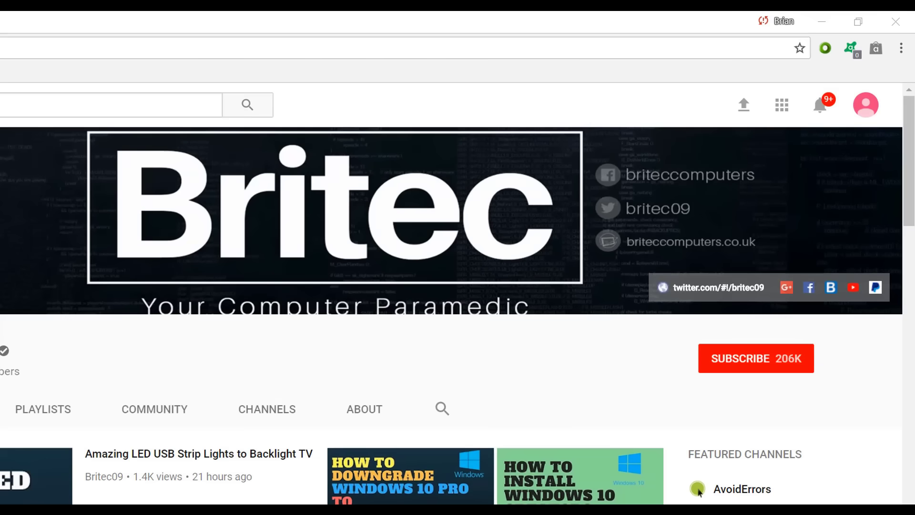
- Subscribe to the Britec channel with the red SUBSCRIBE button
{"action": "left_click", "coordinate": [767, 368]}
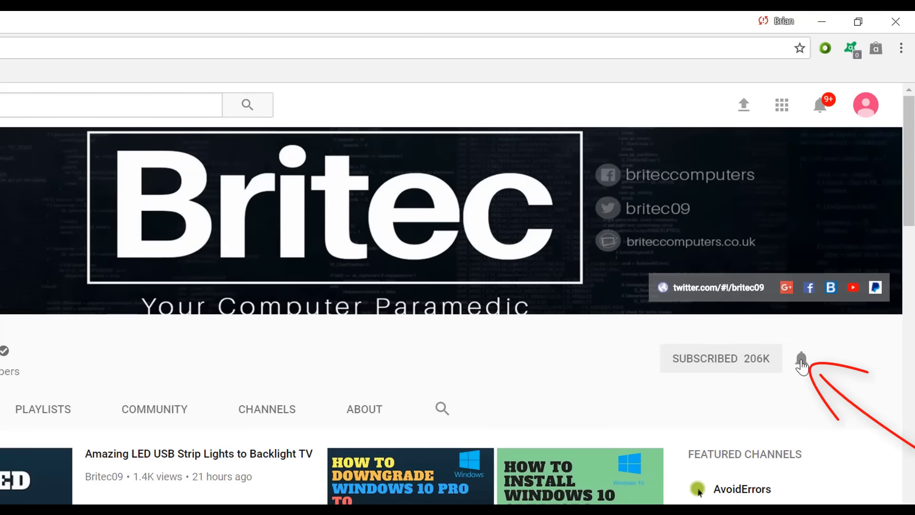